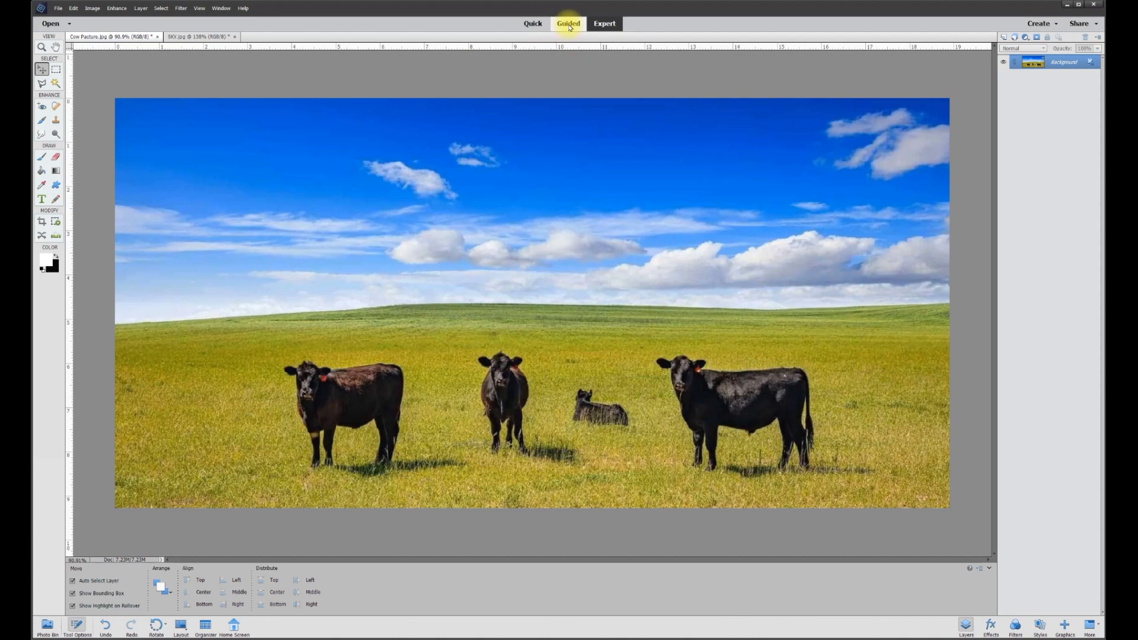
Start the Perfect Landscape guided edit from the special edits and replace the pasture photo's sky with the Dramatic preset.
{"action": "left_click", "coordinate": [567, 24]}
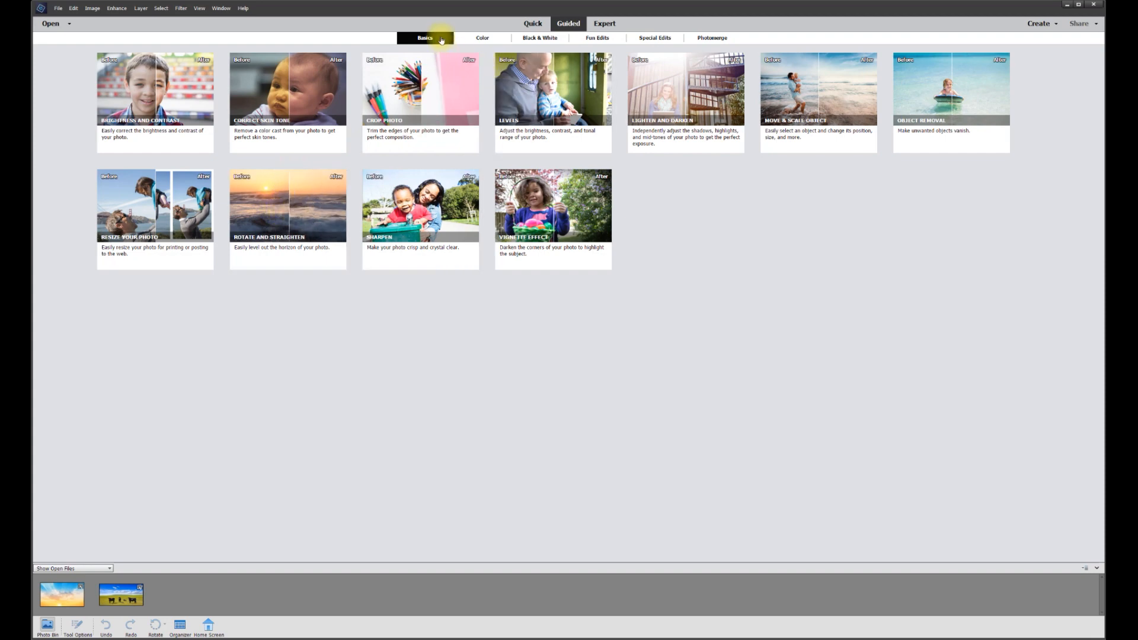
{"action": "left_click", "coordinate": [658, 40]}
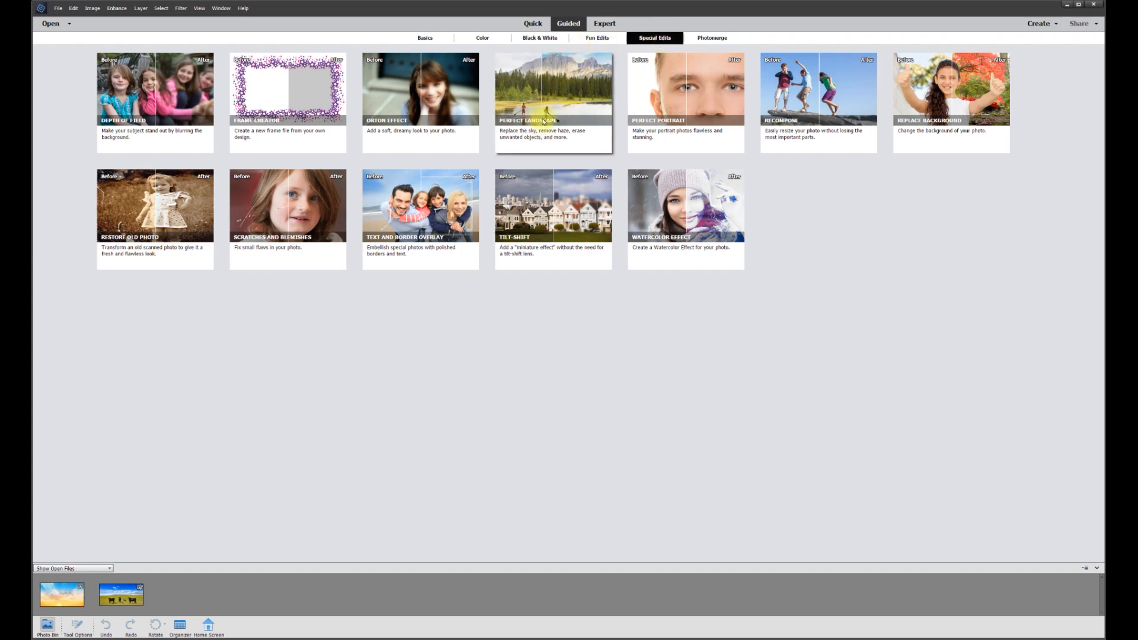
{"action": "left_click", "coordinate": [549, 97]}
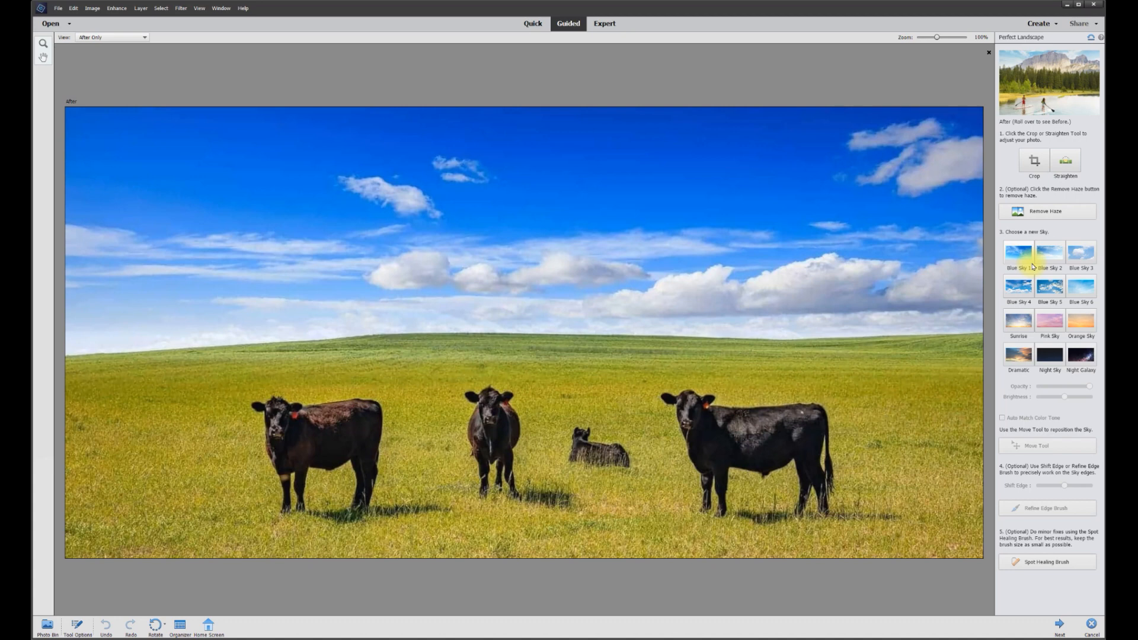
{"action": "left_click", "coordinate": [1019, 355]}
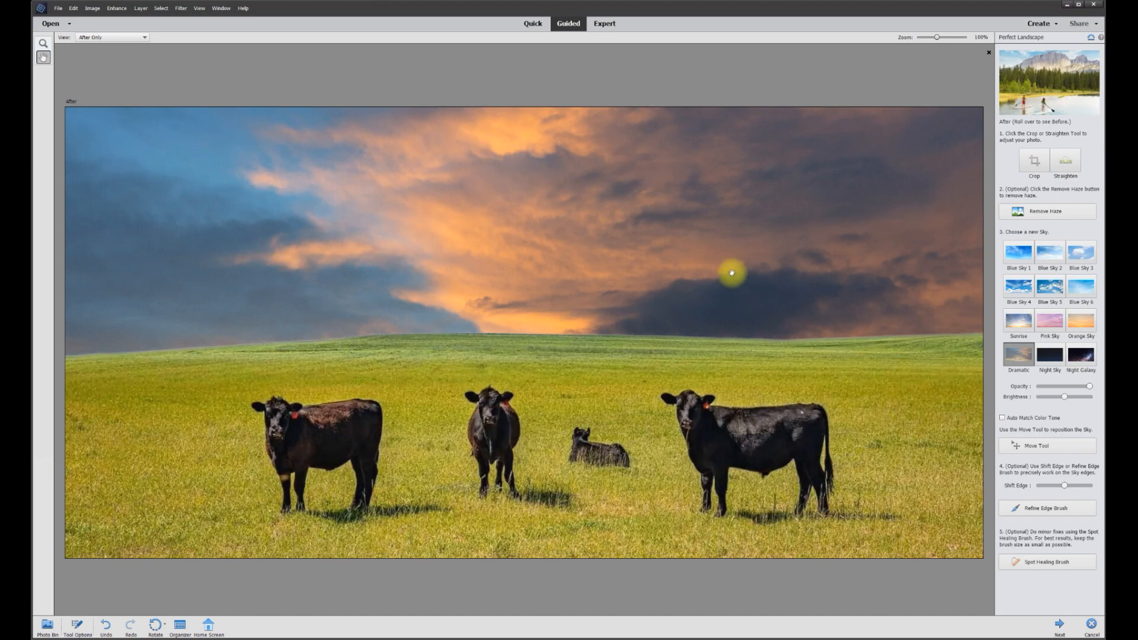
Reposition the Dramatic sky up and to the left with the Move Tool, and discard the guided edit by returning to Expert mode.
{"action": "scroll", "coordinate": [731, 275], "scroll_direction": "down", "scroll_amount": 4}
{"action": "scroll", "coordinate": [731, 275], "scroll_direction": "down", "scroll_amount": 1}
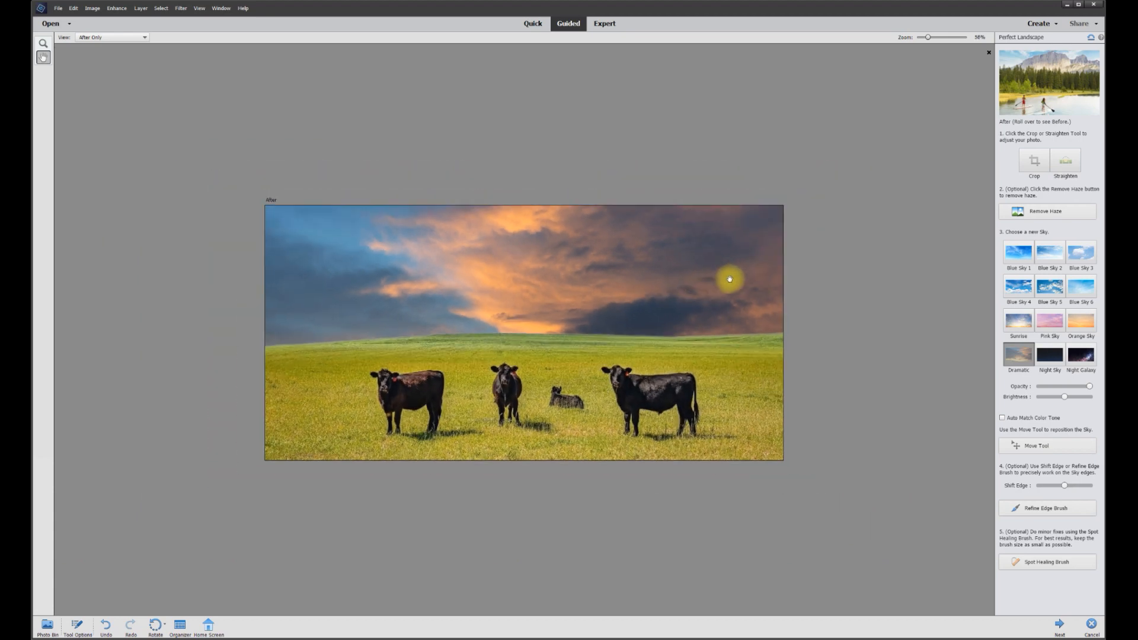
{"action": "scroll", "coordinate": [730, 279], "scroll_direction": "down", "scroll_amount": 1}
{"action": "left_click", "coordinate": [1038, 446]}
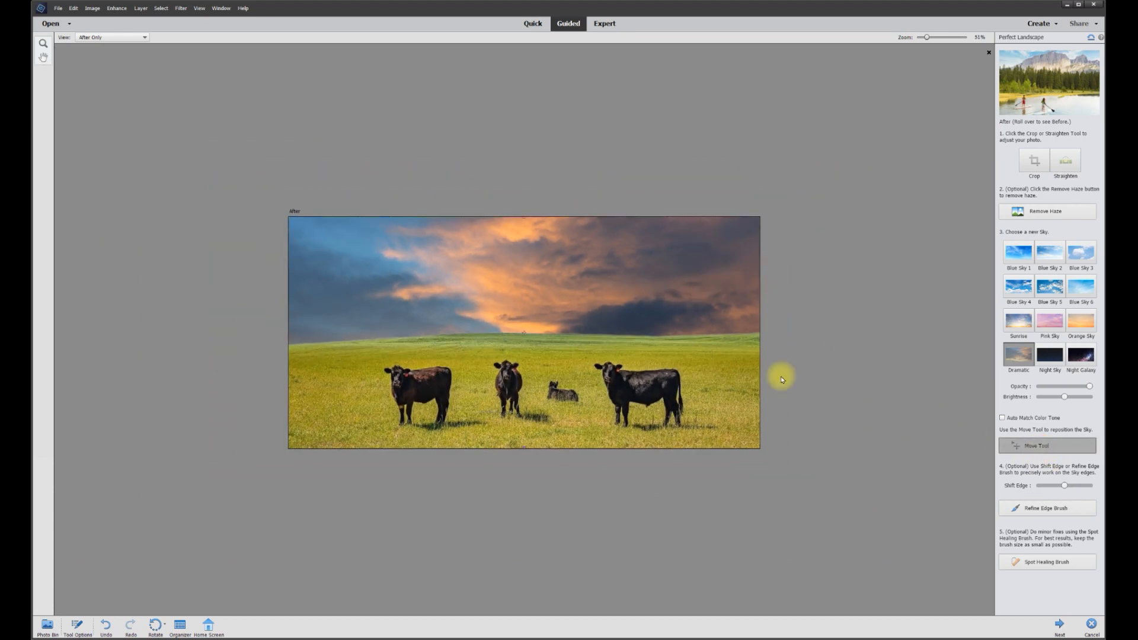
{"action": "left_click_drag", "start_coordinate": [656, 303], "coordinate": [579, 209]}
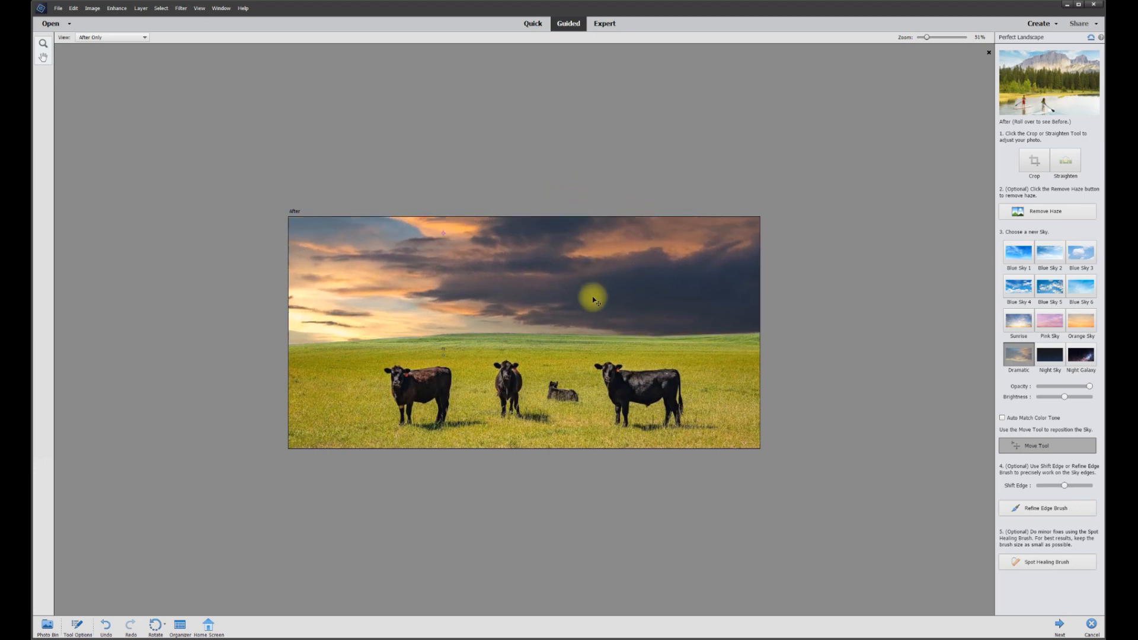
{"action": "scroll", "coordinate": [592, 300], "scroll_direction": "up", "scroll_amount": 4}
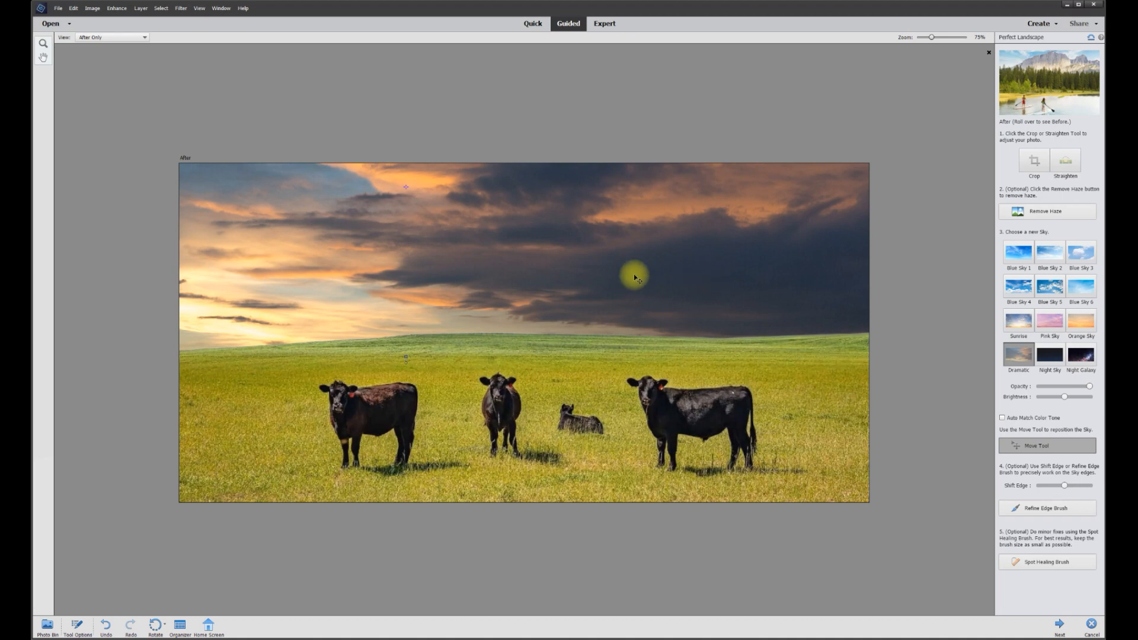
{"action": "left_click", "coordinate": [597, 25]}
{"action": "left_click", "coordinate": [572, 225]}
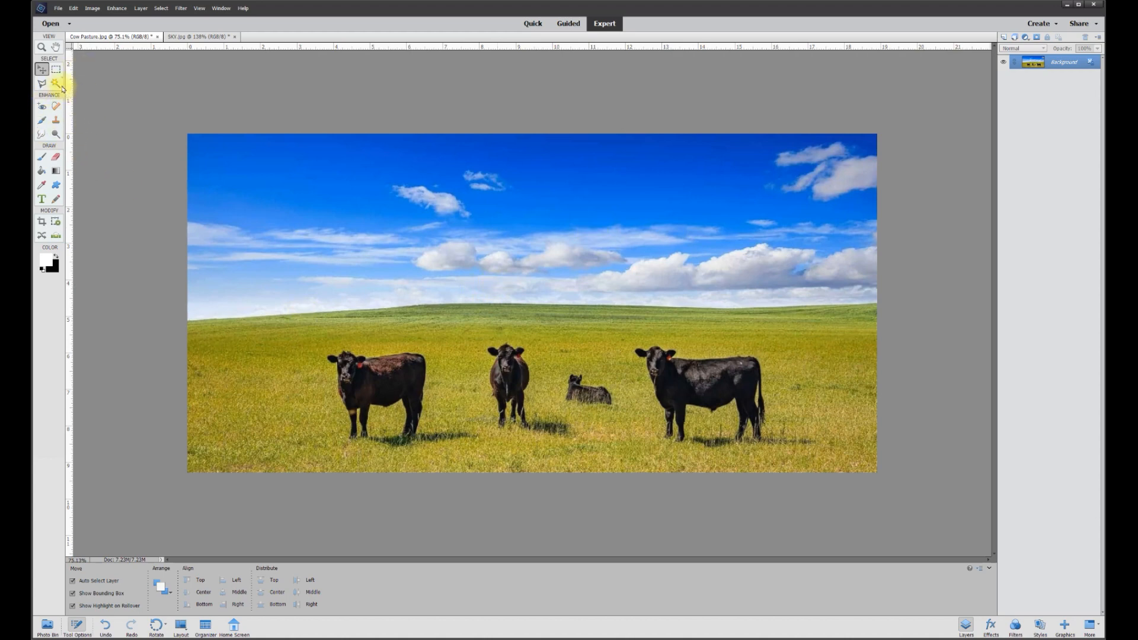
Unlock the pasture photo's Background layer and activate the Magic Wand.
{"action": "left_click", "coordinate": [1090, 64]}
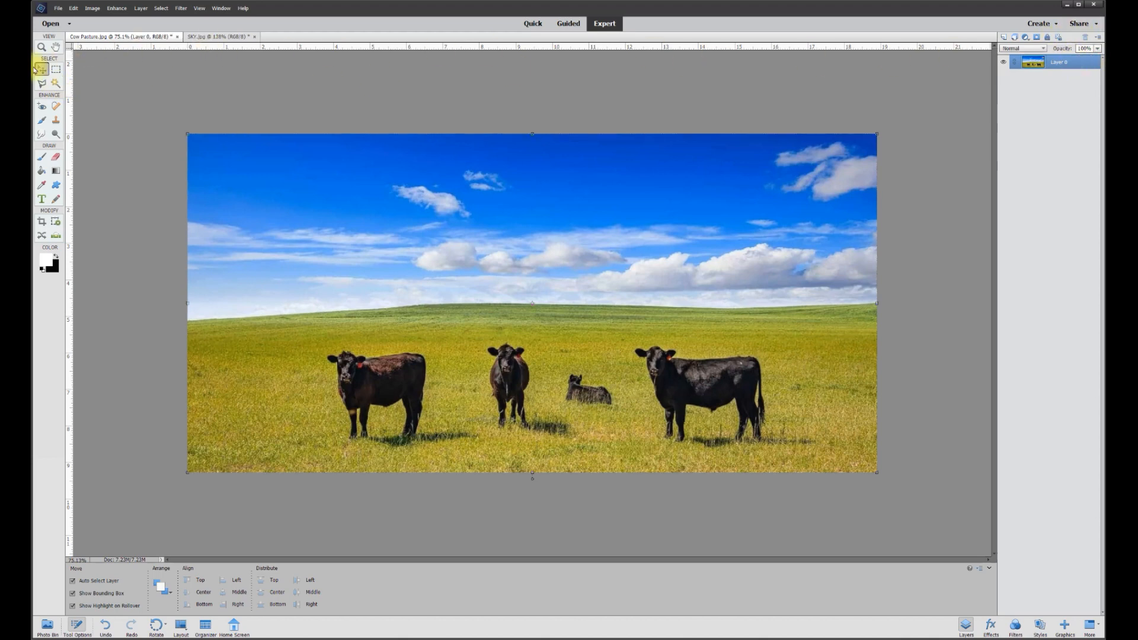
{"action": "left_click", "coordinate": [56, 85]}
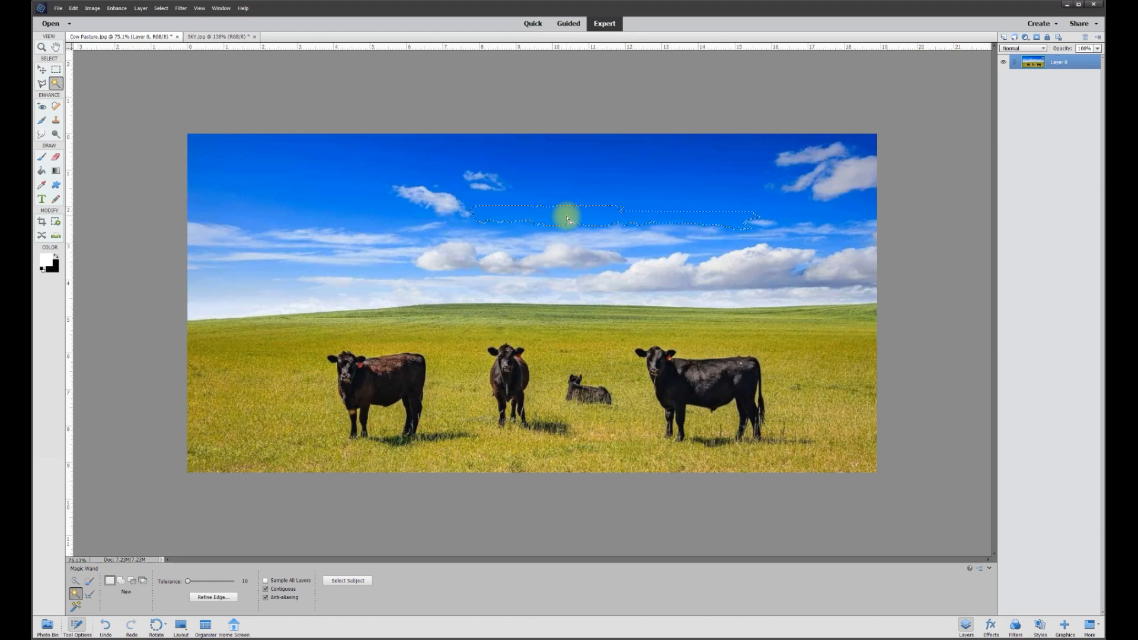
Try to delete separate patches of blue sky with the Magic Wand, and undo all the deletions.
{"action": "key", "text": "Delete"}
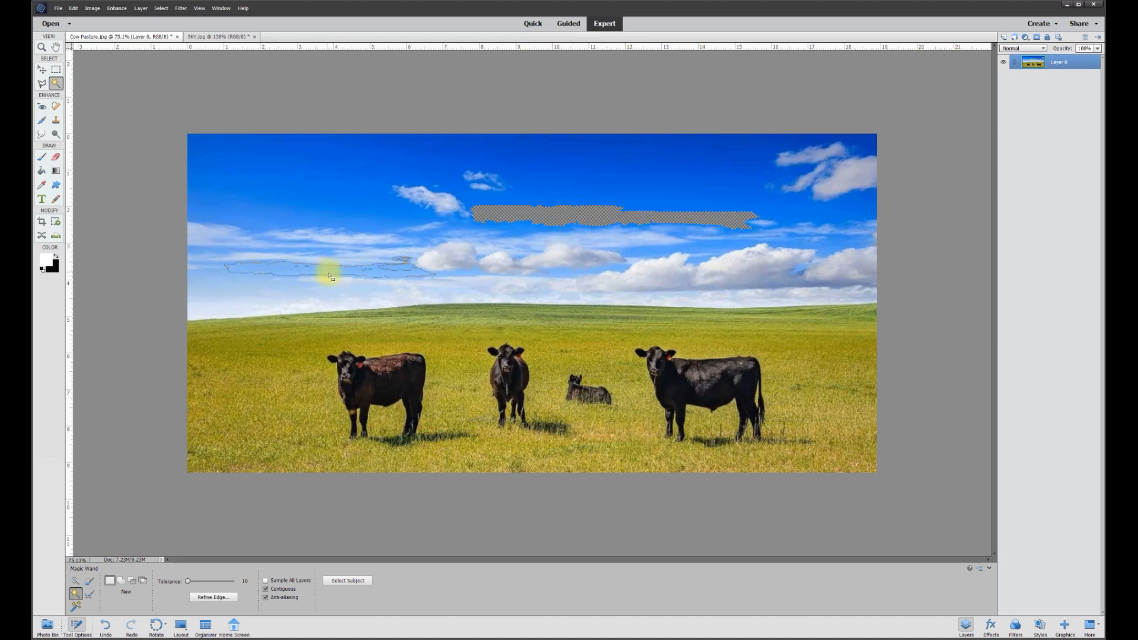
{"action": "key", "text": "Delete"}
{"action": "key", "text": "Delete"}
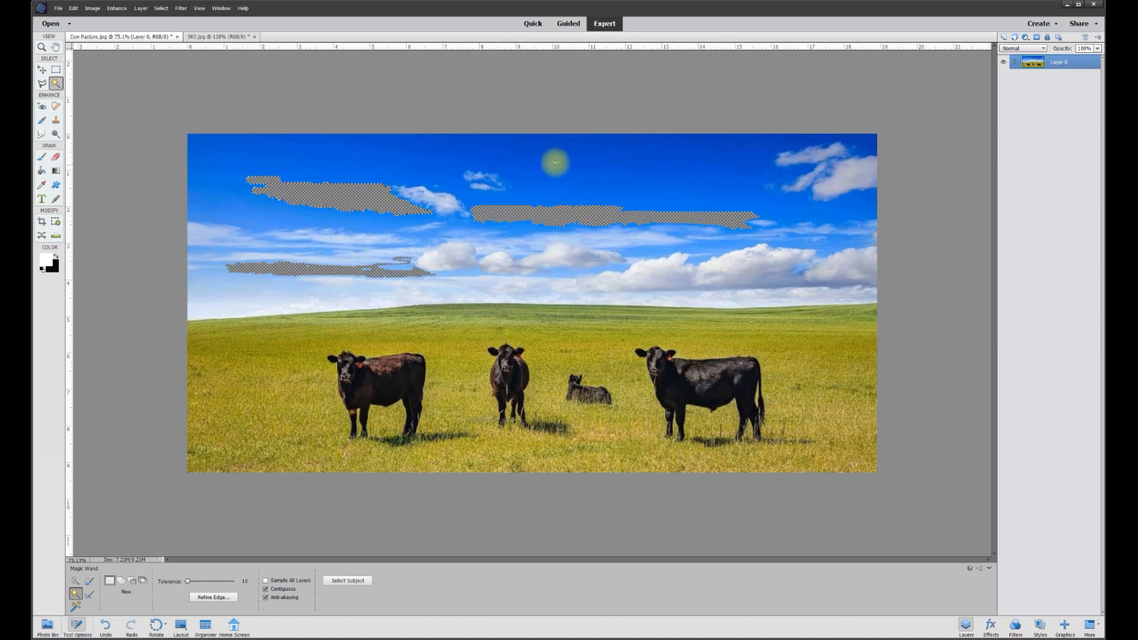
{"action": "left_click", "coordinate": [651, 170]}
{"action": "key", "text": "Delete"}
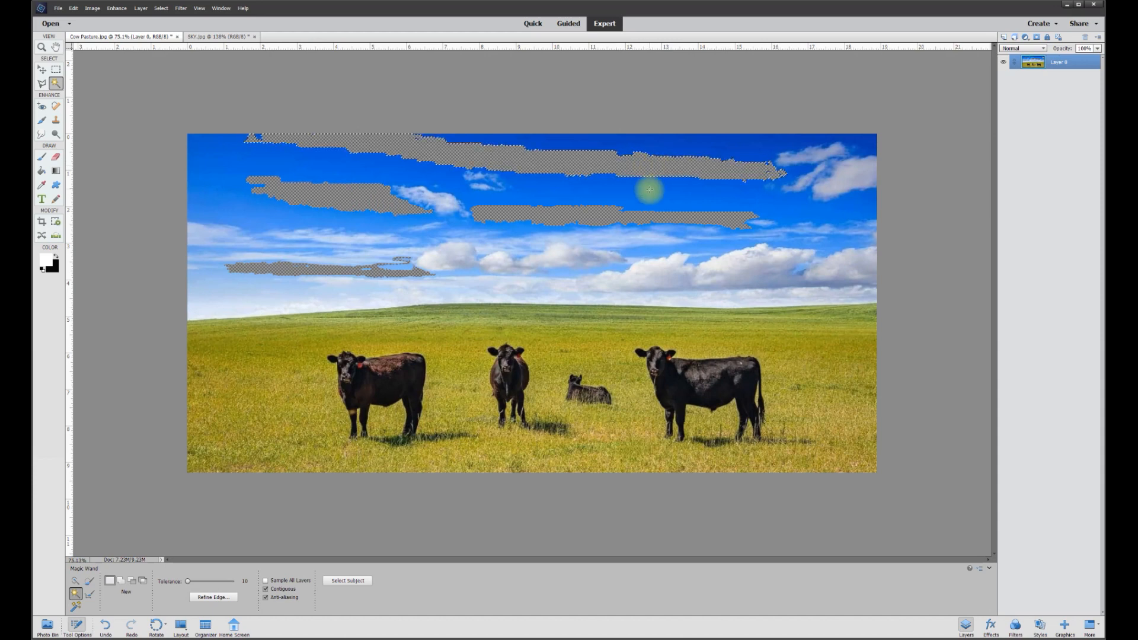
{"action": "key", "text": "ctrl+z"}
{"action": "key", "text": "ctrl+z"}
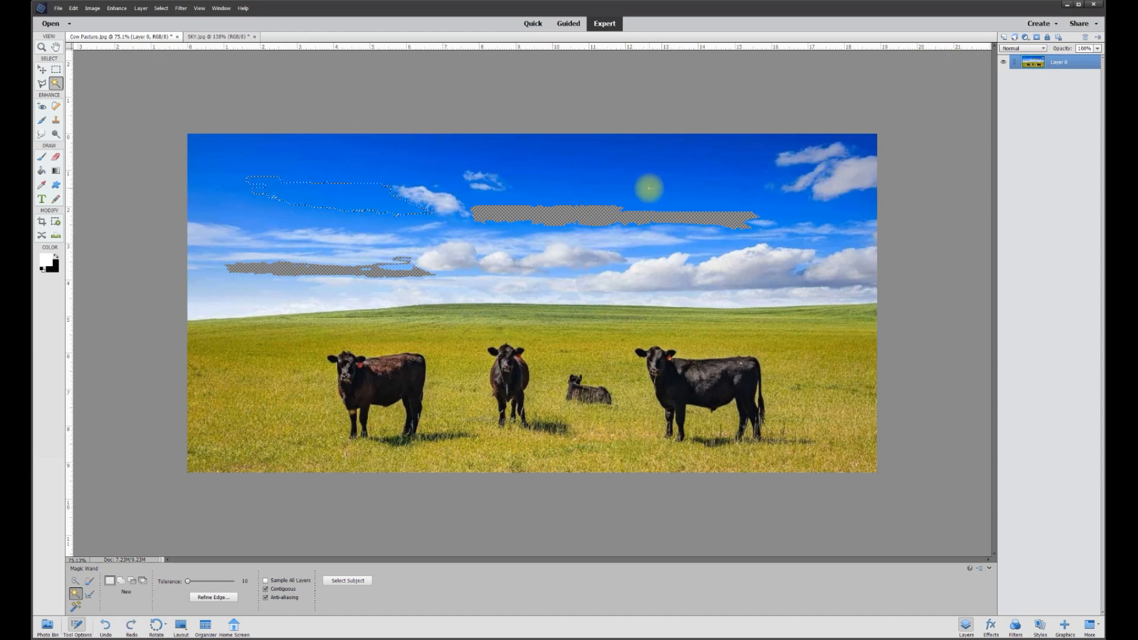
{"action": "key", "text": "ctrl+z"}
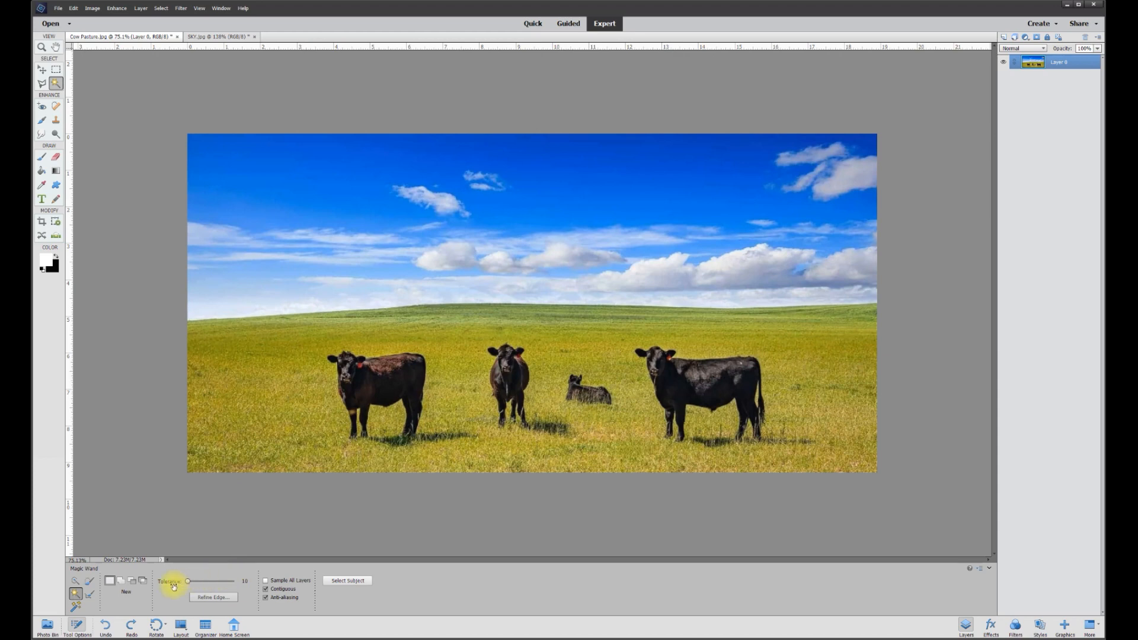
Set the Magic Wand tolerance to 100, try deleting the upper blue sky, and undo the deletion.
{"action": "left_click", "coordinate": [248, 581]}
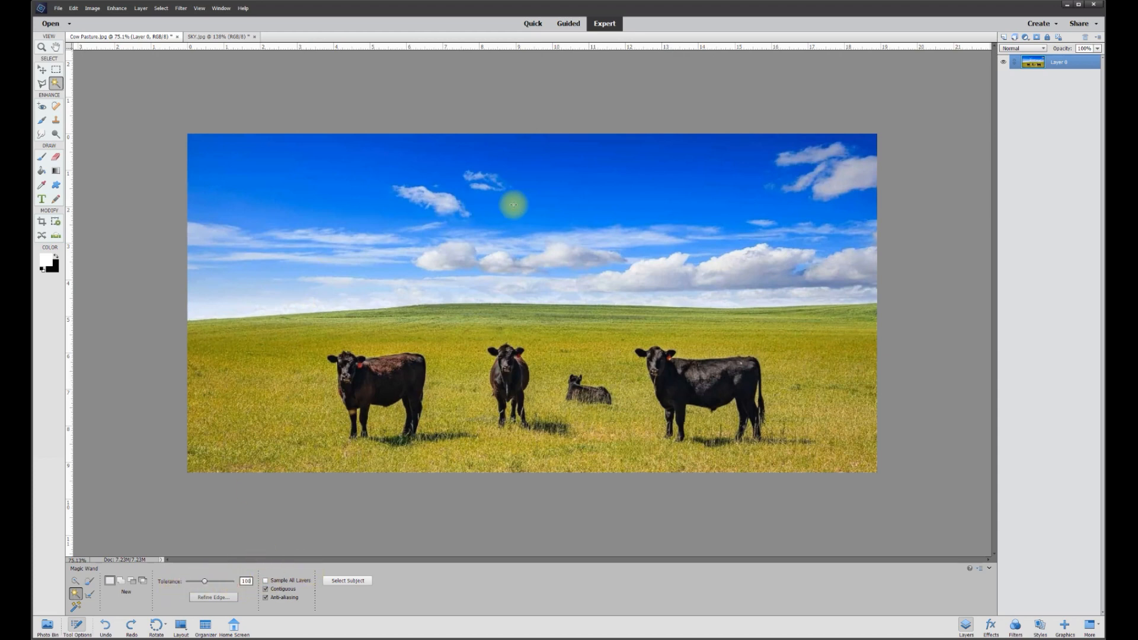
{"action": "left_click", "coordinate": [557, 195]}
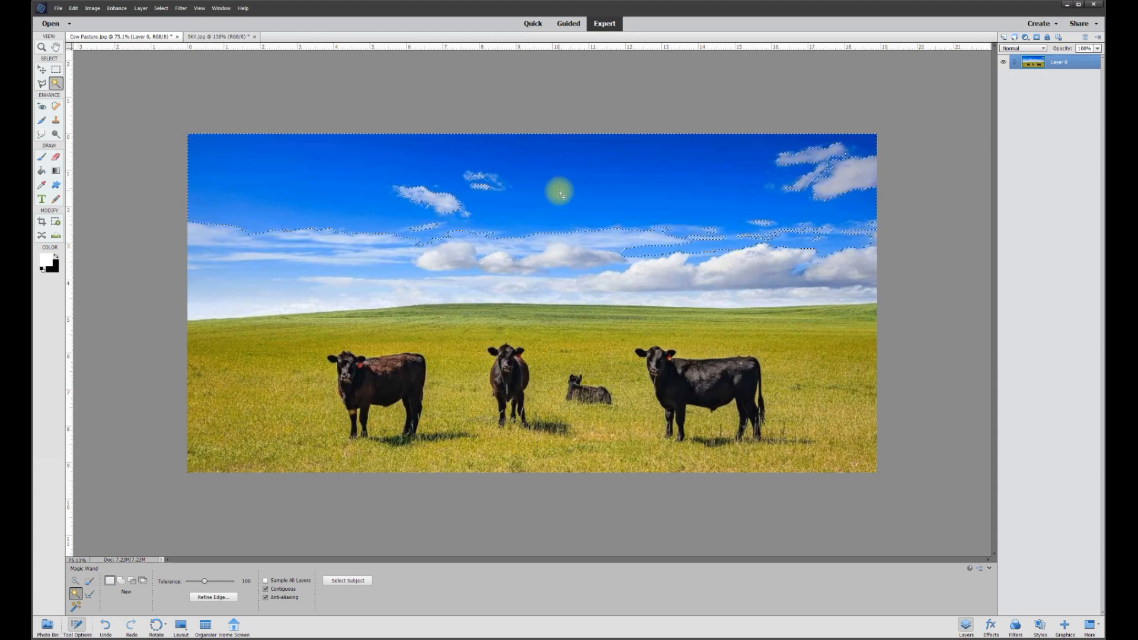
{"action": "key", "text": "Delete"}
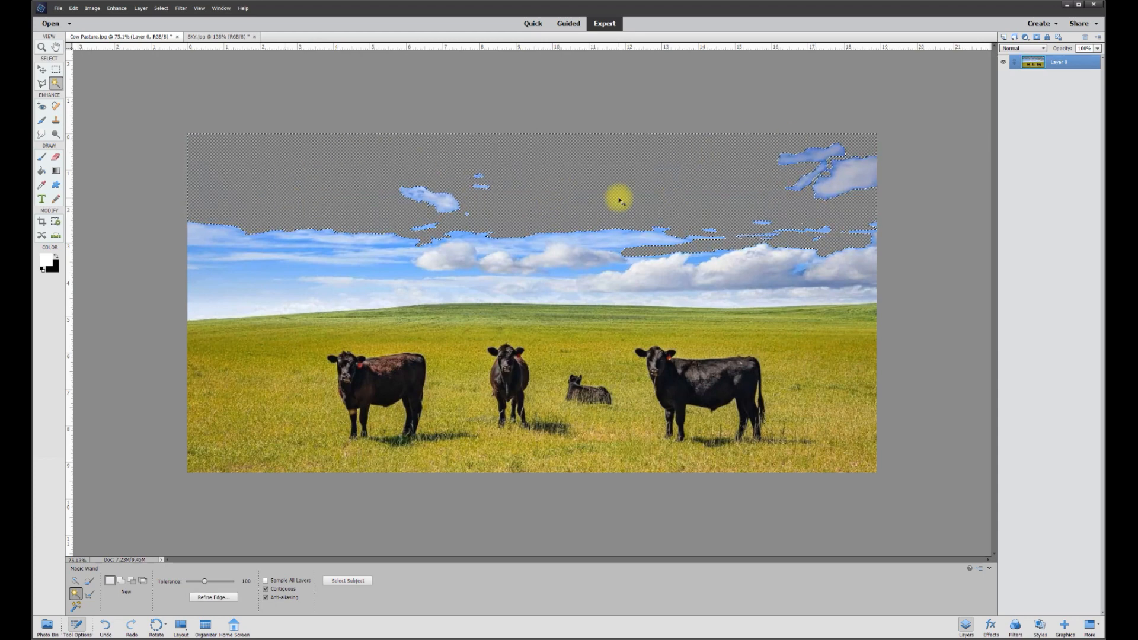
{"action": "key", "text": "ctrl+z"}
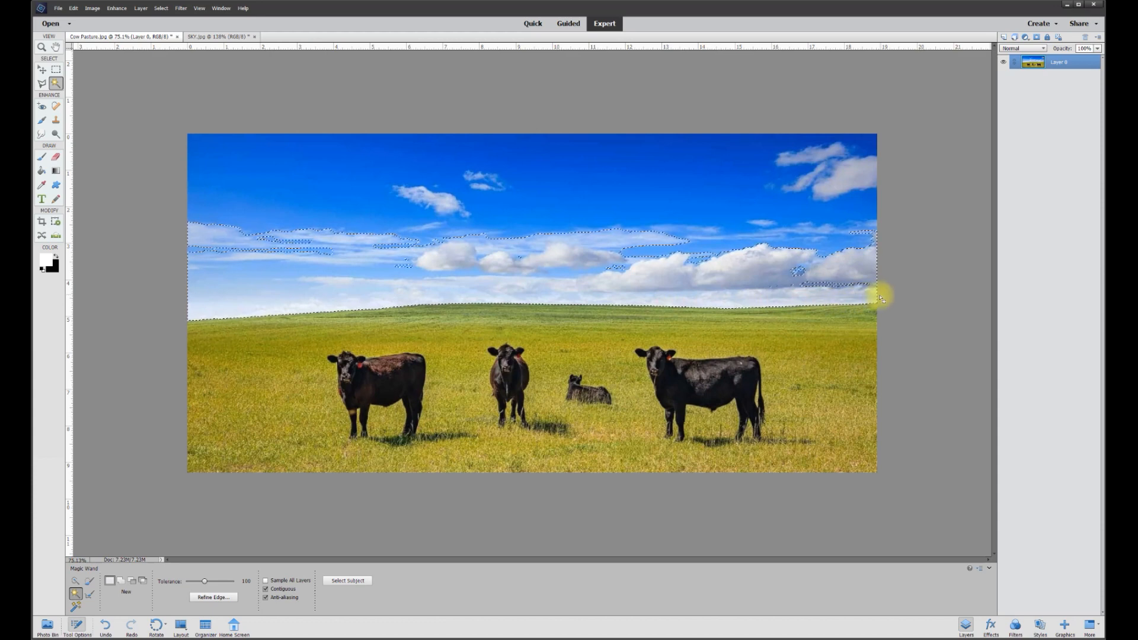
Delete the cloudy sky along the horizon using the Magic Wand, and erase the remaining sky with a rectangular marquee selection.
{"action": "key", "text": "Delete"}
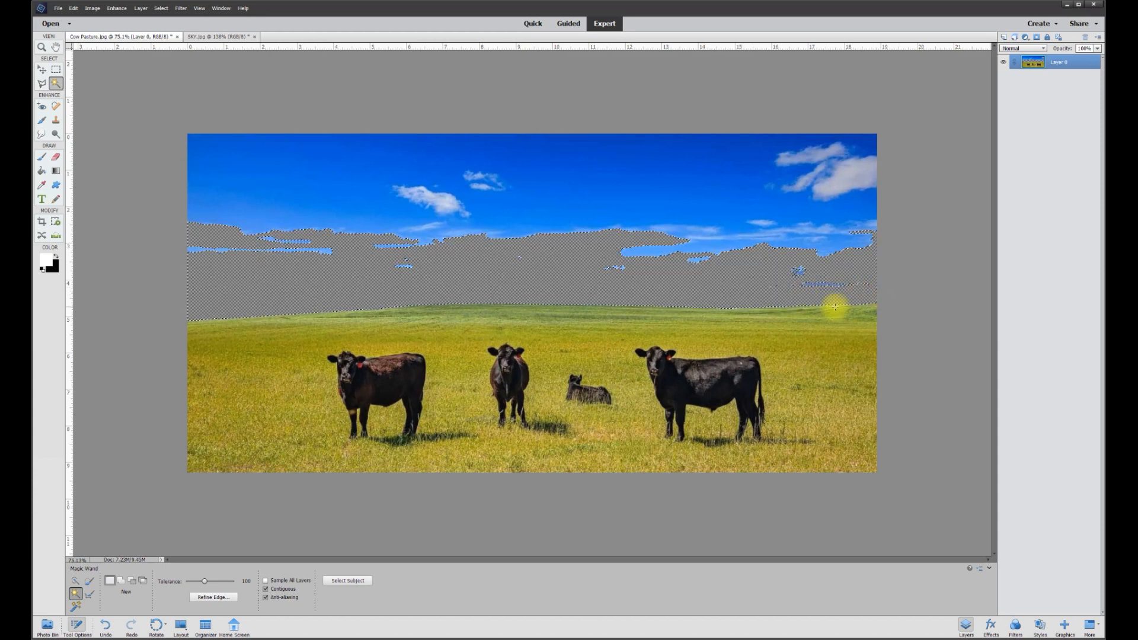
{"action": "key", "text": "ctrl+d"}
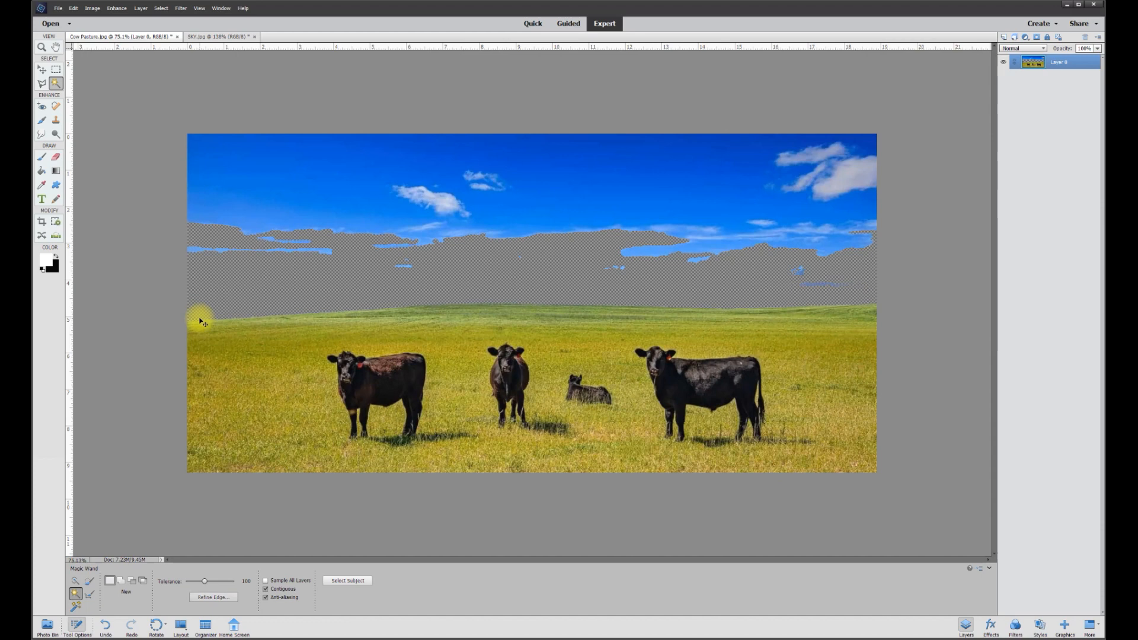
{"action": "left_click", "coordinate": [55, 70]}
{"action": "left_click_drag", "start_coordinate": [176, 110], "coordinate": [879, 297]}
{"action": "key", "text": "Delete"}
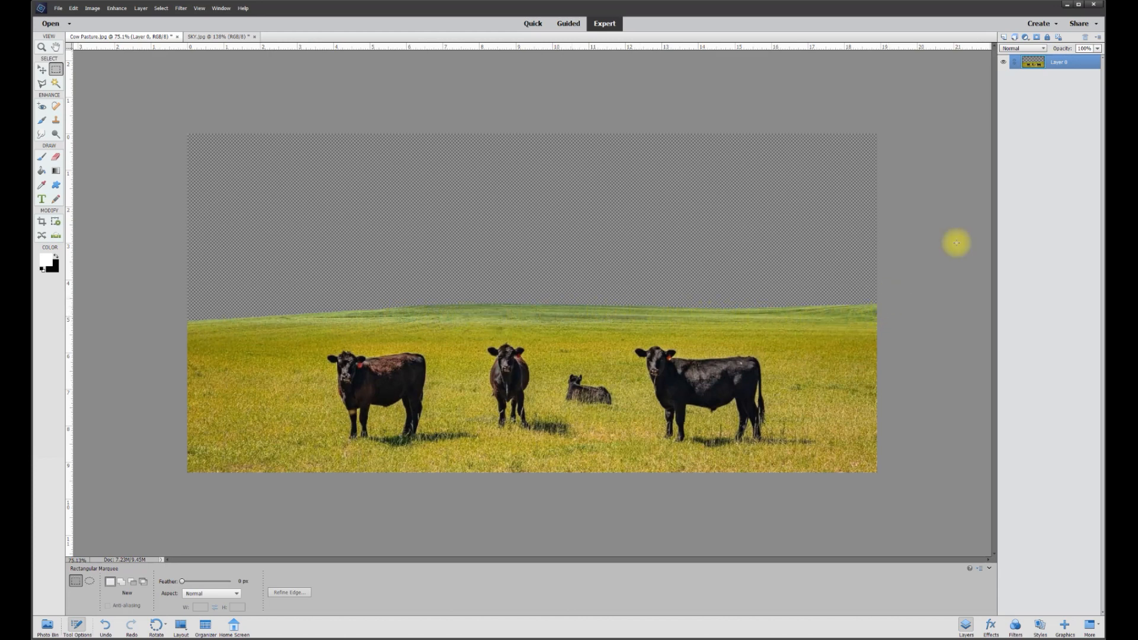
Bring the sunset image from SKY.jpg into the Cow Pasture document and place its layer beneath the pasture layer.
{"action": "left_click", "coordinate": [208, 38]}
{"action": "left_click", "coordinate": [41, 69]}
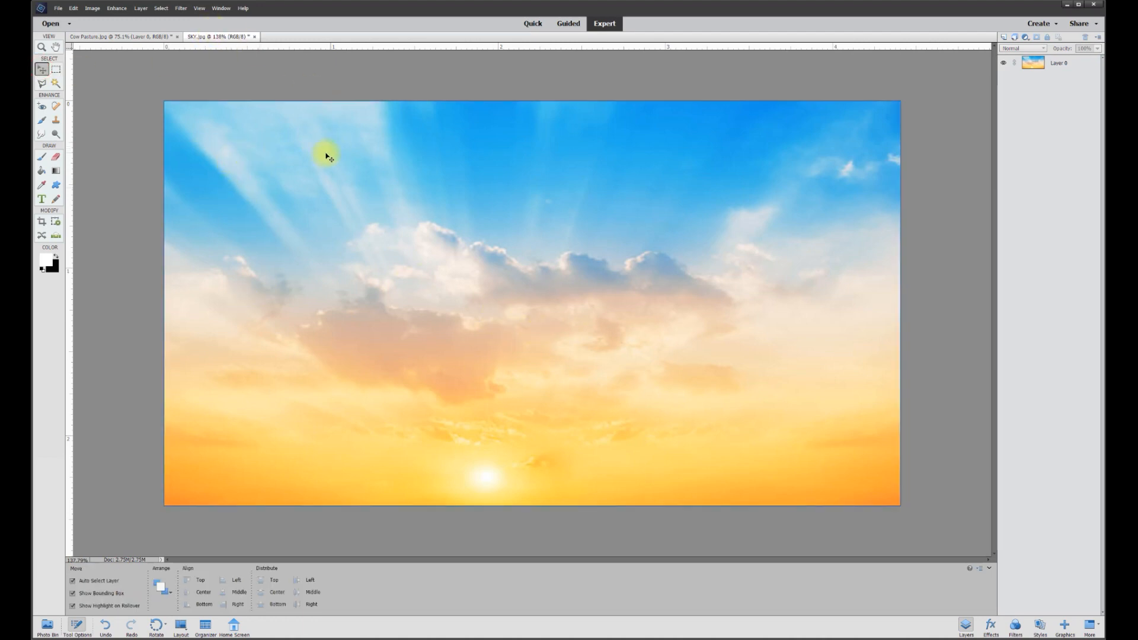
{"action": "left_click_drag", "start_coordinate": [259, 144], "coordinate": [348, 196]}
{"action": "left_click_drag", "start_coordinate": [409, 237], "coordinate": [419, 297]}
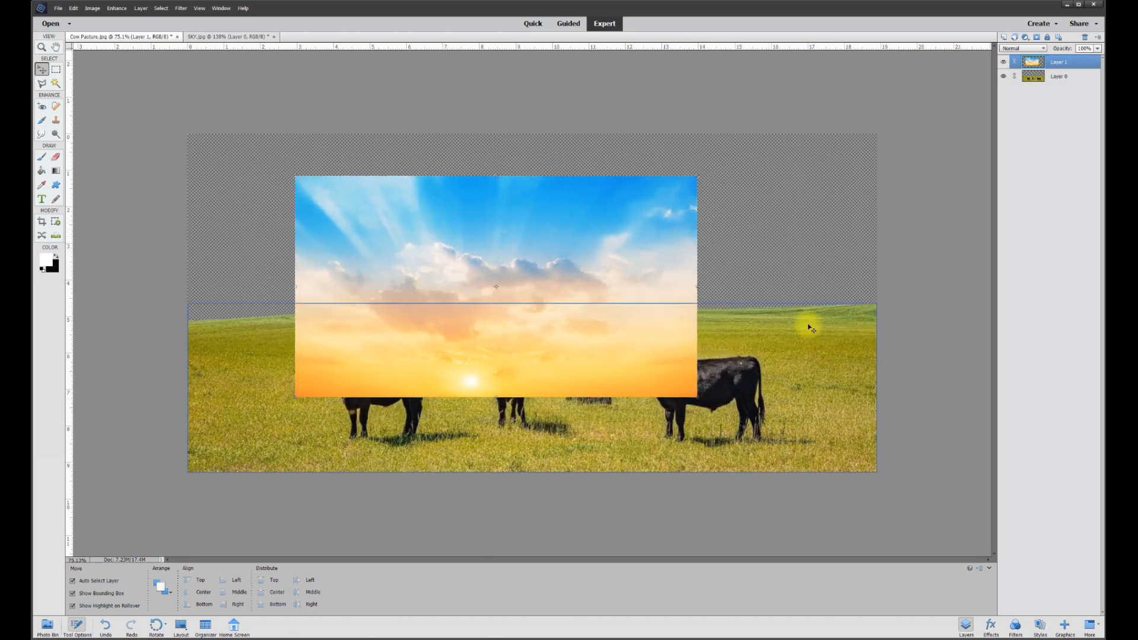
{"action": "left_click_drag", "start_coordinate": [1059, 67], "coordinate": [1061, 89]}
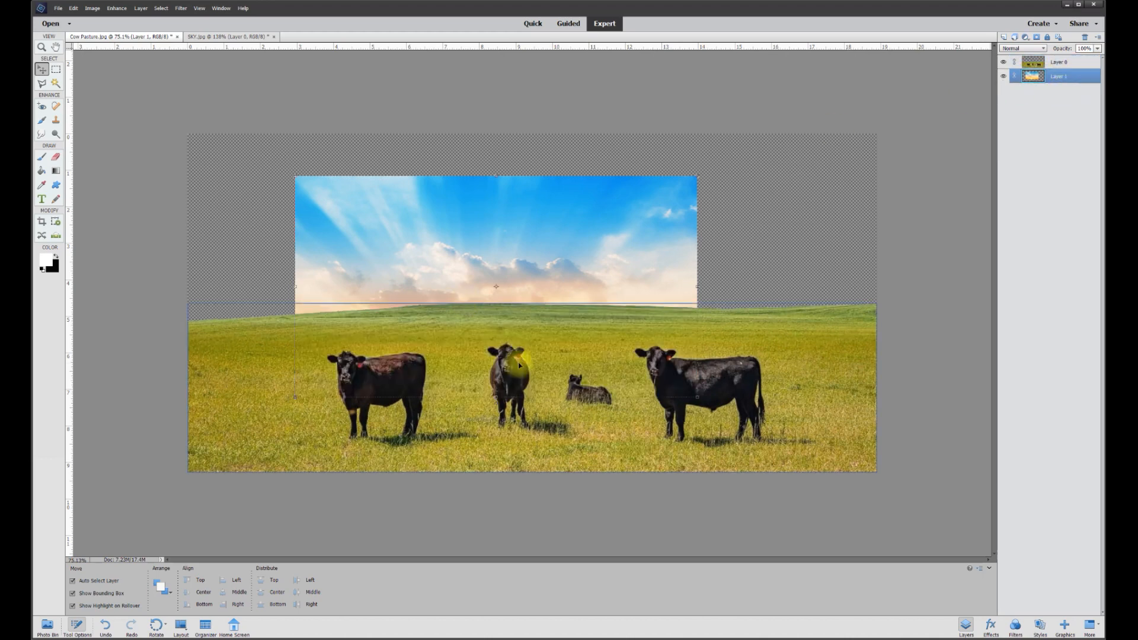
Align the sky layer with the canvas's upper-left corner and scale it up proportionally until it covers the full canvas width.
{"action": "left_click_drag", "start_coordinate": [437, 249], "coordinate": [388, 240]}
{"action": "key", "text": "ctrl+minus"}
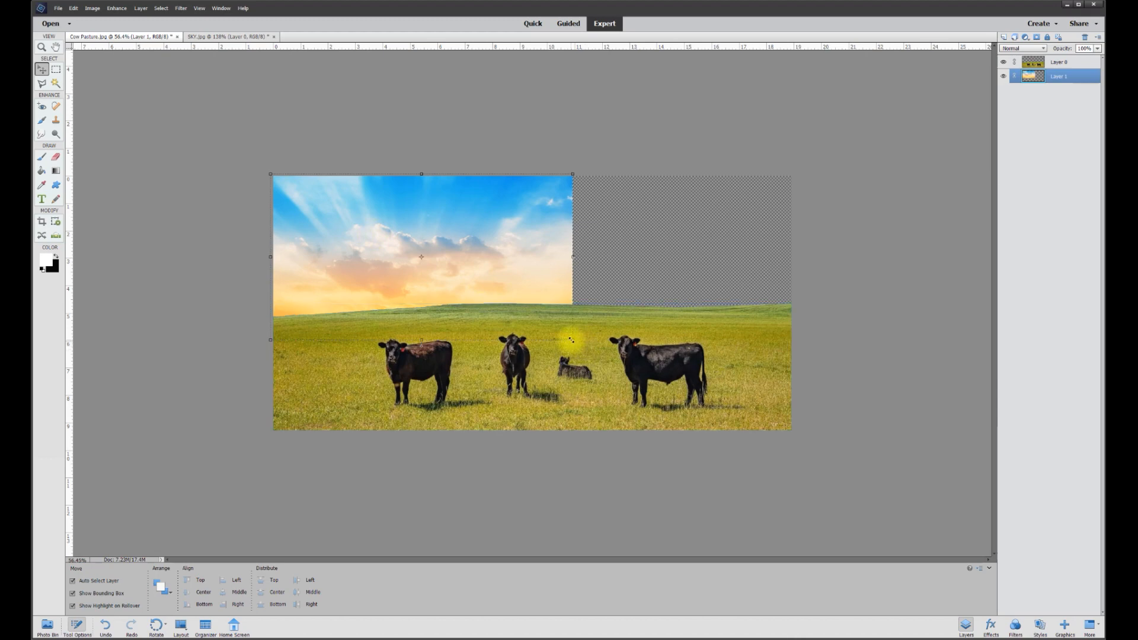
{"action": "left_click_drag", "start_coordinate": [572, 340], "coordinate": [800, 474]}
{"action": "left_click", "coordinate": [773, 475]}
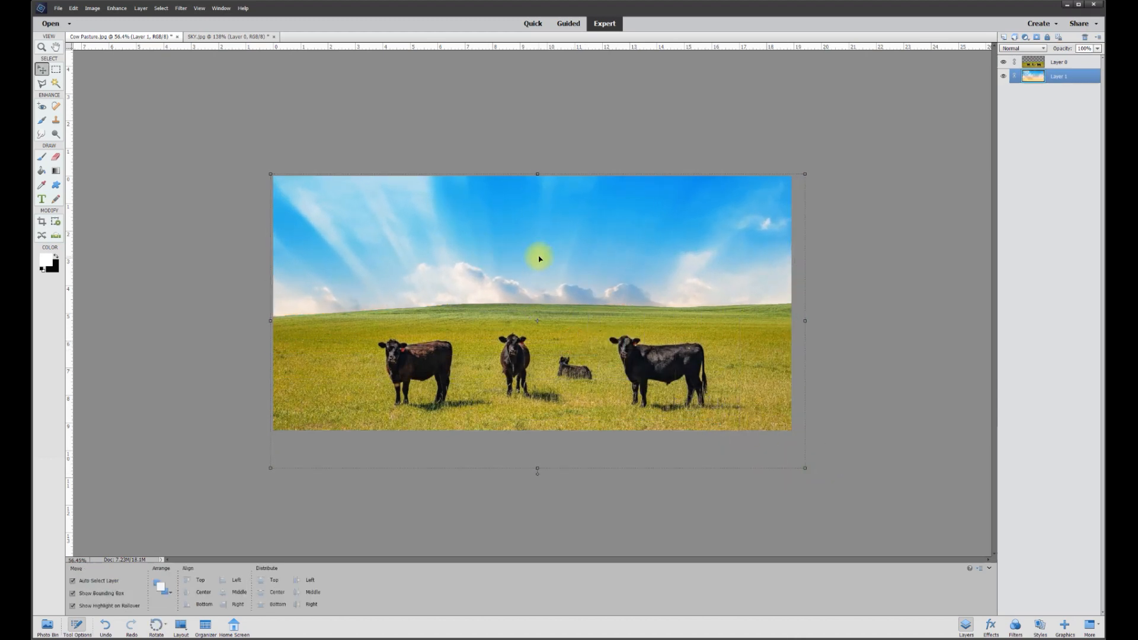
Move the enlarged sky layer upward until the sun sits just above the horizon.
{"action": "left_click_drag", "start_coordinate": [567, 270], "coordinate": [568, 121]}
{"action": "scroll", "coordinate": [575, 131], "scroll_direction": "down", "scroll_amount": 1}
{"action": "mouse_move", "coordinate": [599, 220]}
{"action": "left_mouse_down"}
{"action": "mouse_move", "coordinate": [599, 187]}
{"action": "mouse_move", "coordinate": [602, 222]}
{"action": "left_mouse_up"}
{"action": "scroll", "coordinate": [601, 169], "scroll_direction": "down", "scroll_amount": 2}
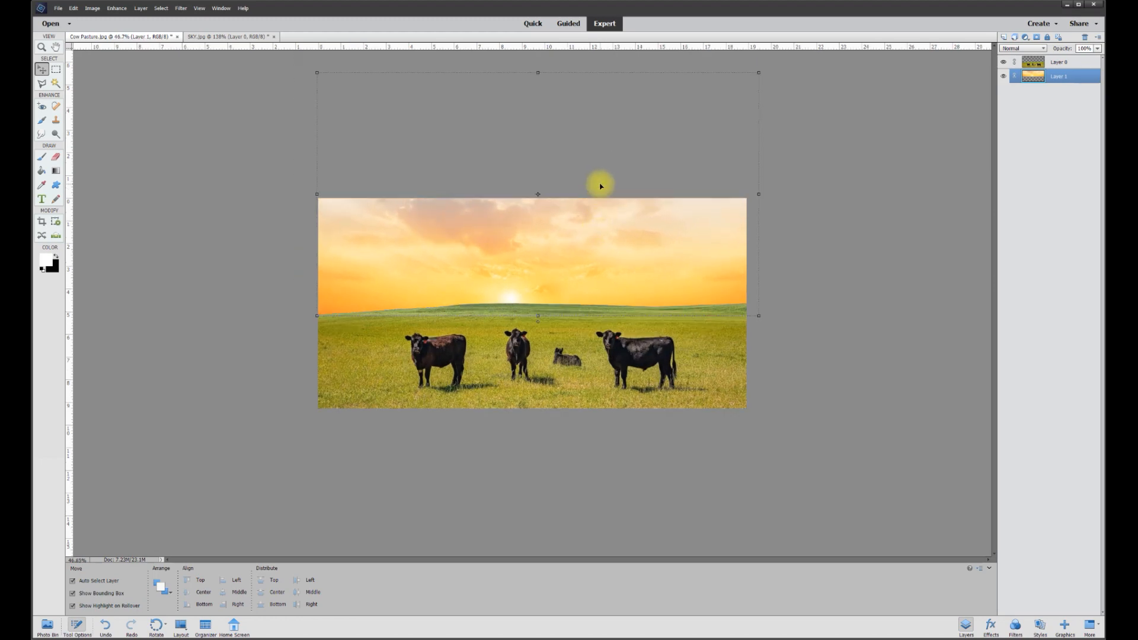
Compress the sky layer vertically from its upper edge to about 5.3 in high, fitting it to the canvas's upper edge.
{"action": "left_click_drag", "start_coordinate": [536, 95], "coordinate": [538, 193]}
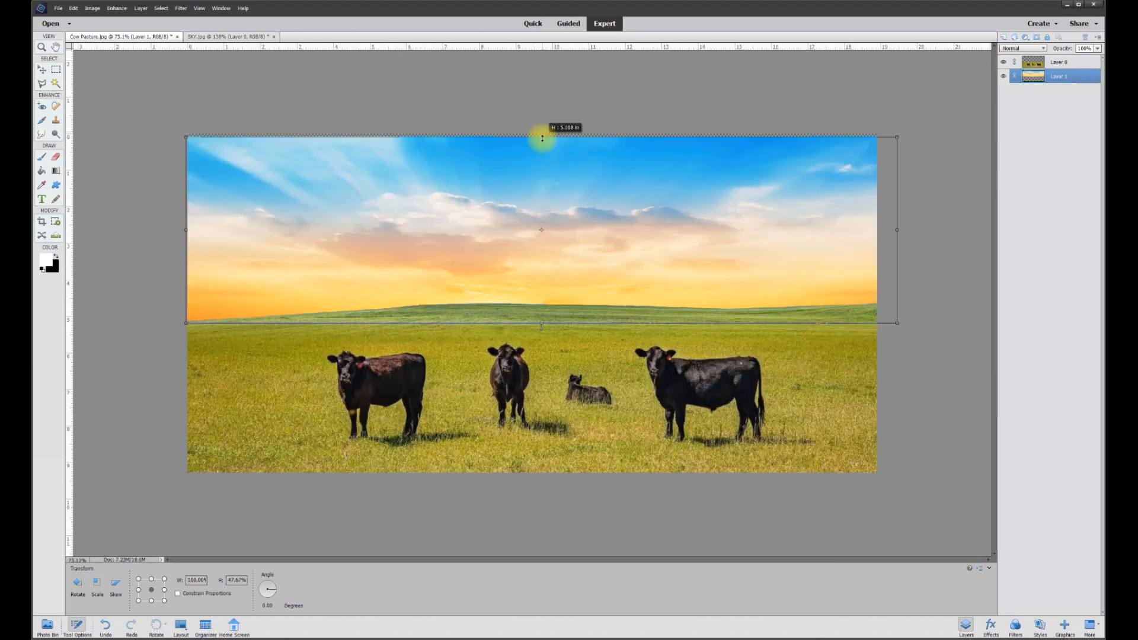
{"action": "left_click_drag", "start_coordinate": [542, 137], "coordinate": [541, 129]}
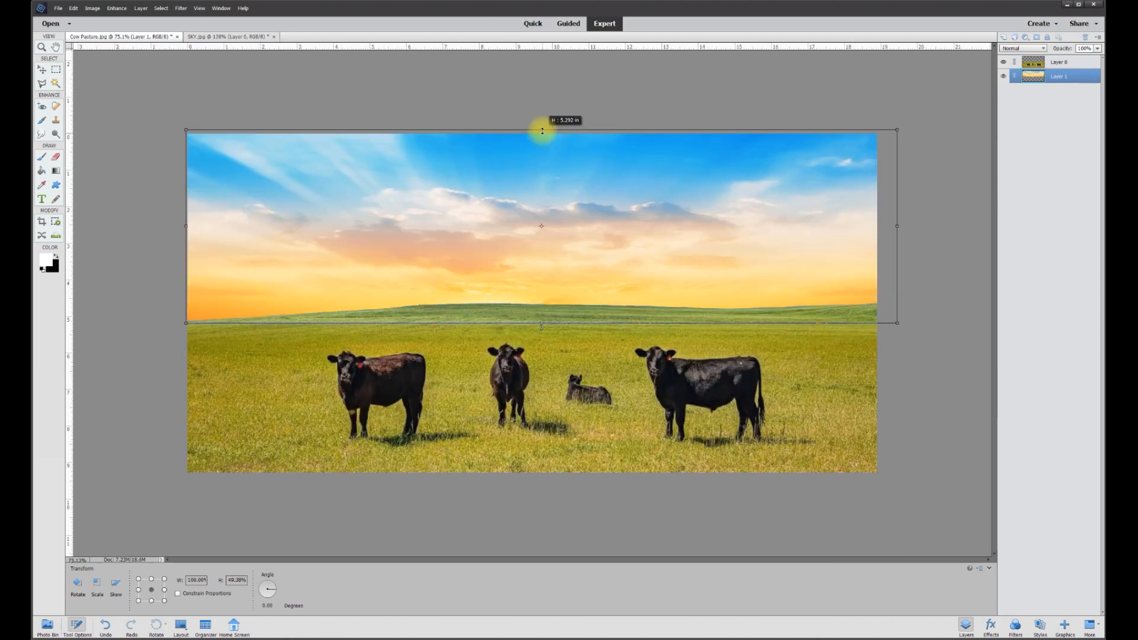
{"action": "left_click", "coordinate": [866, 329]}
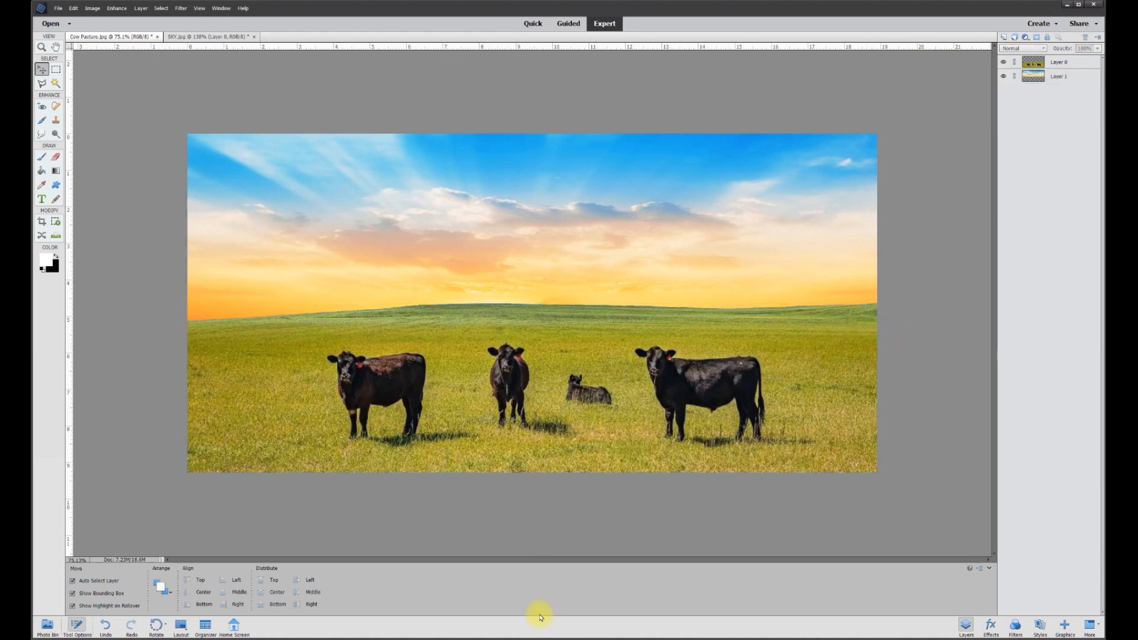